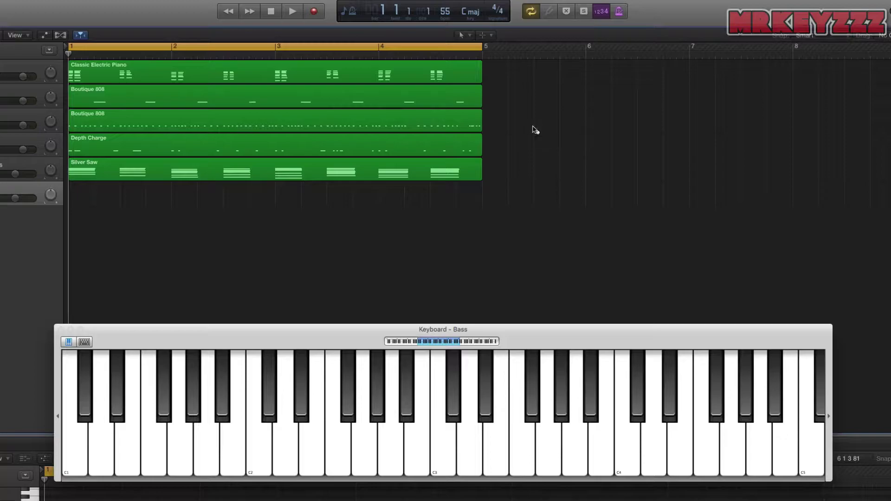
Step: Handwrite a 4/4 time signature with the chords Dm and Am, closed by a bar line, beside the tracks
drag(523, 115, 549, 162)
mouse_move(559, 100)
mouse_down()
mouse_move(553, 94)
mouse_move(572, 105)
mouse_move(638, 103)
mouse_move(636, 96)
mouse_up()
click(598, 105)
mouse_move(643, 104)
mouse_down()
mouse_move(651, 96)
mouse_move(662, 101)
mouse_move(704, 161)
mouse_up()
click(691, 101)
click(708, 133)
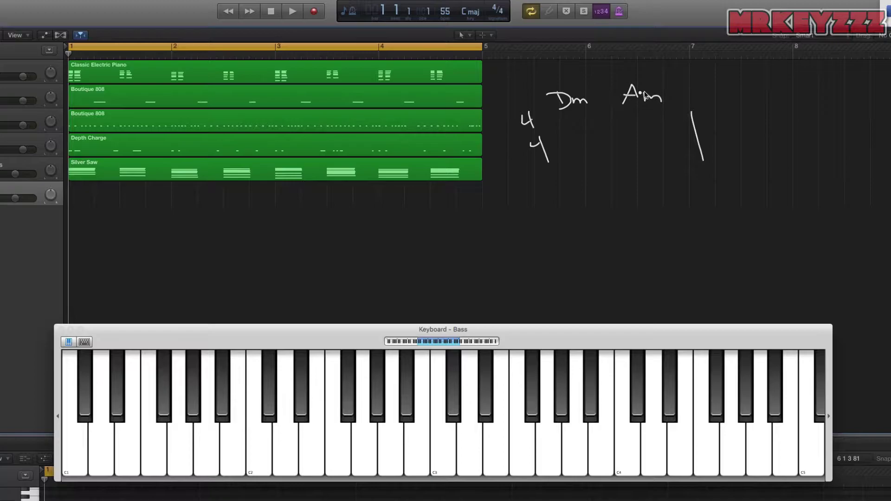
Step: Add the chords Em and F after the bar line and finish the chart with a double bar line
mouse_move(702, 87)
mouse_down()
mouse_move(715, 104)
mouse_move(714, 86)
mouse_up()
drag(701, 95, 764, 106)
click(739, 97)
mouse_move(764, 91)
mouse_down()
mouse_move(783, 90)
mouse_move(776, 97)
mouse_up()
click(806, 125)
drag(829, 109, 834, 146)
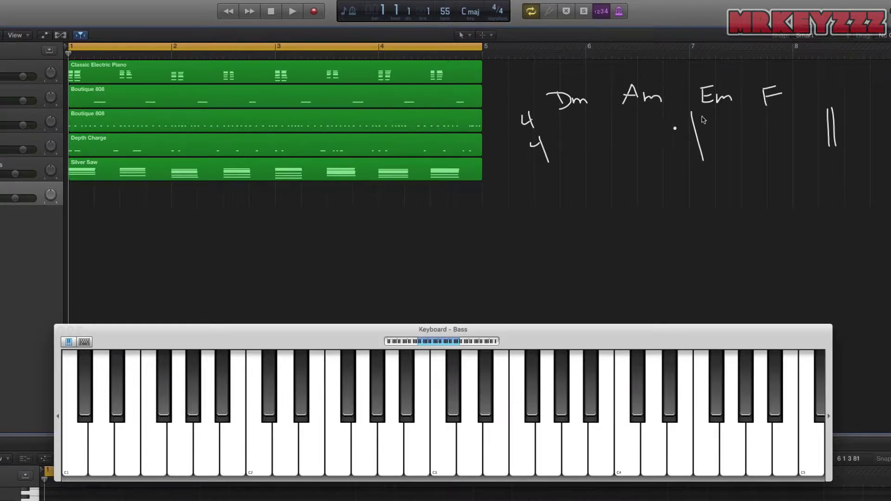
Step: Draw a half note beneath each of the four chords Dm, Am, Em and F
mouse_move(579, 138)
mouse_down()
mouse_move(573, 147)
mouse_move(586, 142)
mouse_move(583, 125)
mouse_move(643, 152)
mouse_move(645, 121)
mouse_up()
drag(714, 142, 722, 114)
mouse_move(772, 128)
mouse_down()
mouse_move(768, 135)
mouse_move(782, 133)
mouse_move(777, 111)
mouse_up()
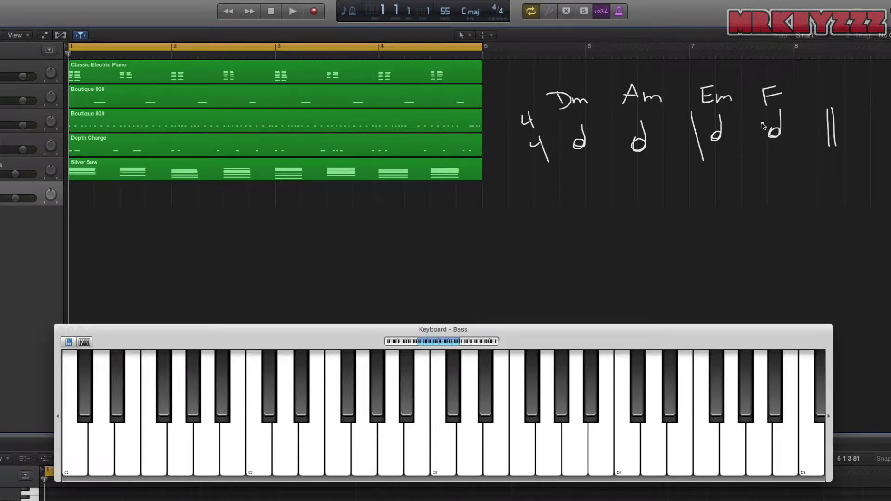
click(591, 130)
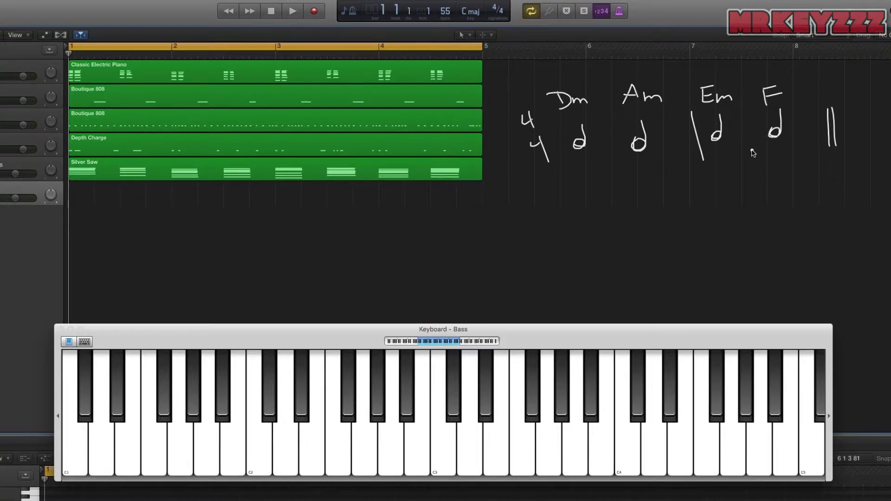
Step: Record half-note bass roots D, A, E and F over the four-bar loop and quantize all notes to 1/2 Note
key(space)
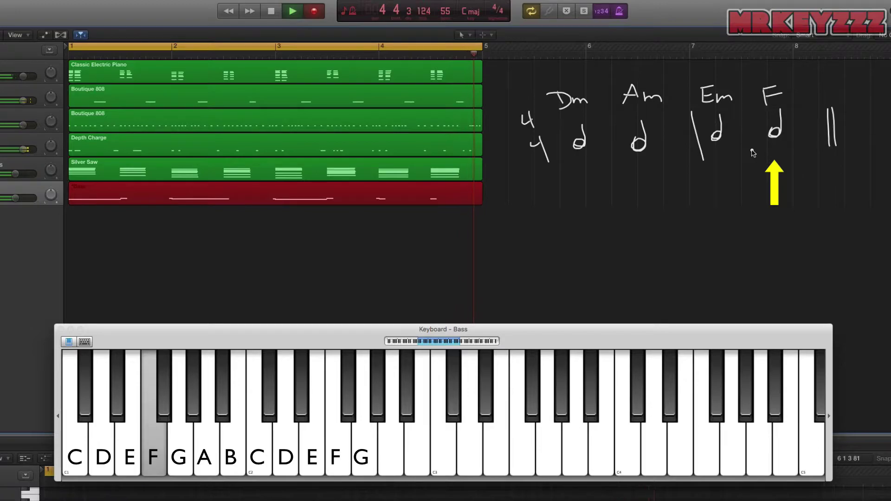
key(space)
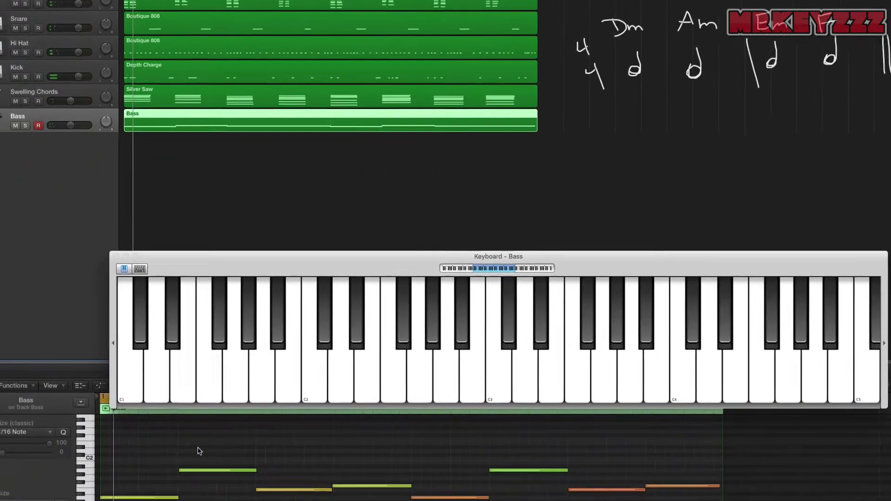
key(super+a)
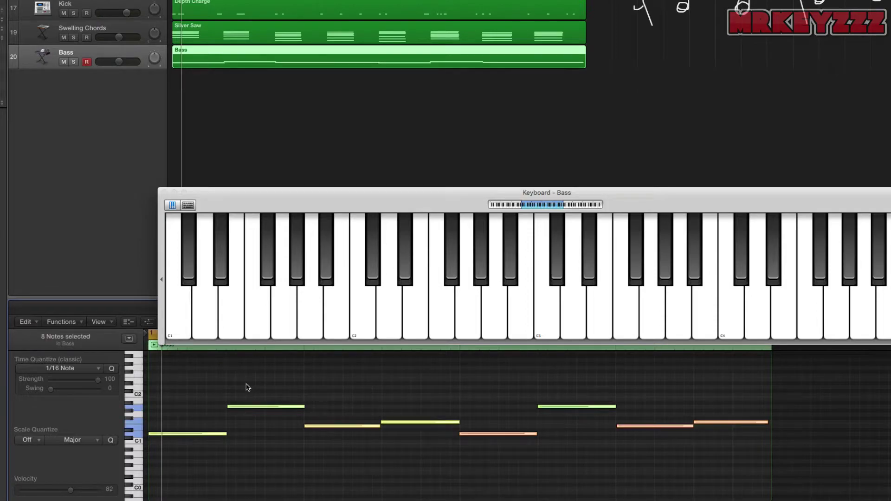
click(87, 369)
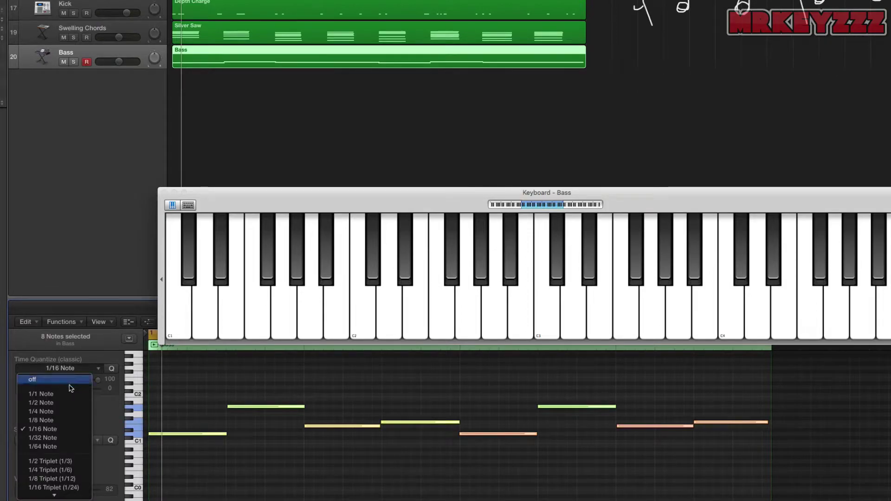
click(70, 402)
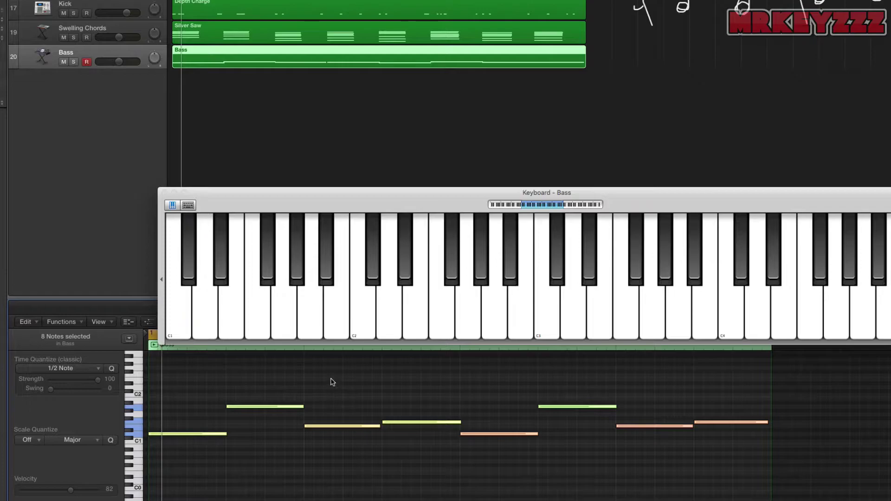
click(333, 382)
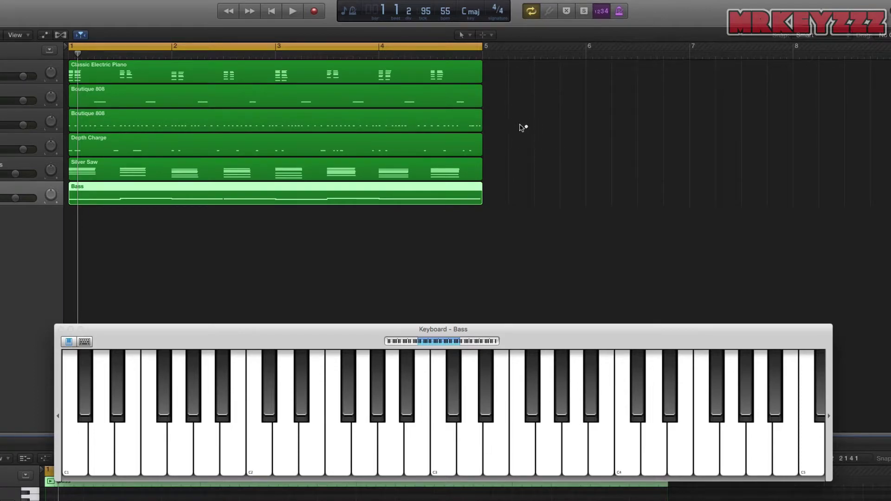
Step: Handwrite a new 4/4 chart beside the tracks, beginning with the chords Dm and Am
drag(503, 122, 518, 124)
drag(517, 111, 522, 157)
drag(520, 147, 523, 166)
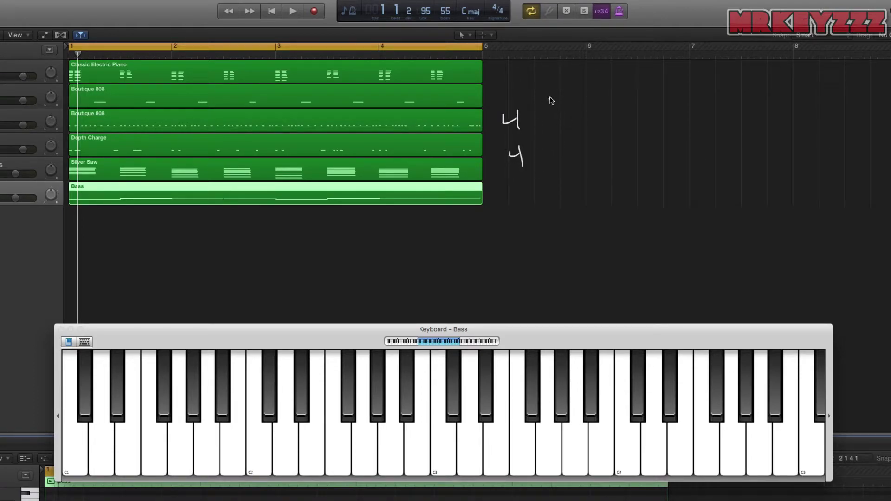
drag(533, 92, 540, 109)
mouse_move(559, 110)
mouse_down()
mouse_move(627, 89)
mouse_move(634, 108)
mouse_up()
drag(617, 106, 634, 102)
mouse_move(638, 108)
mouse_down()
mouse_move(646, 100)
mouse_move(658, 108)
mouse_up()
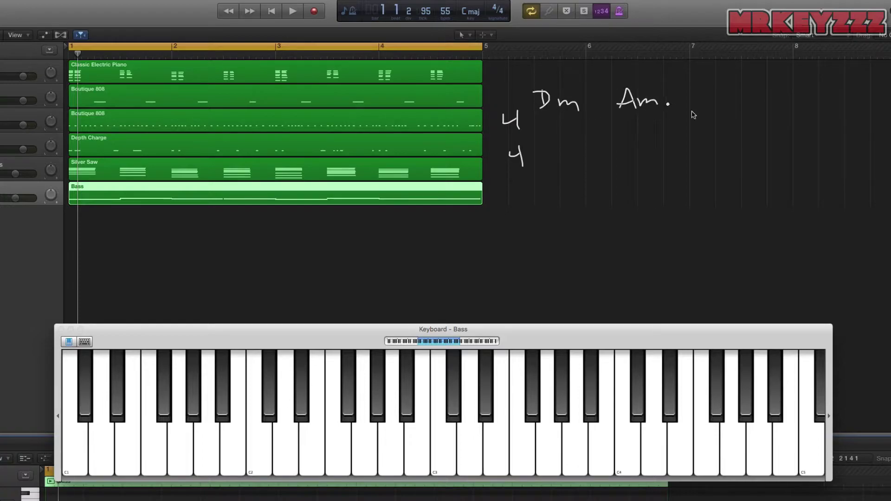
Step: Write the chords Em and F, then add the closing bar line and the line dividing the two bars
mouse_move(720, 90)
mouse_down()
mouse_move(721, 99)
mouse_move(761, 99)
mouse_up()
mouse_move(823, 87)
mouse_down()
mouse_move(824, 111)
mouse_move(840, 82)
mouse_up()
drag(824, 96, 845, 94)
drag(885, 122, 888, 170)
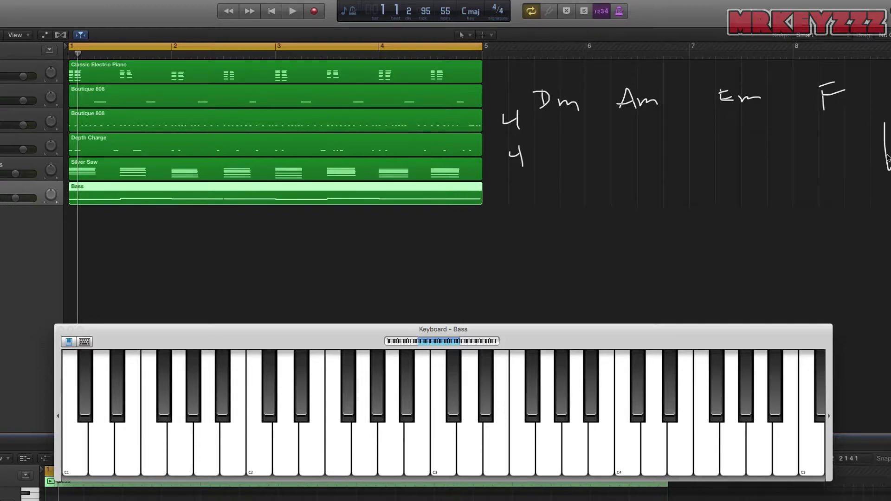
drag(690, 120, 695, 174)
Step: Draw two quarter notes under Dm and under Em, and a half note under Am and under F
mouse_move(542, 148)
mouse_down()
mouse_move(546, 128)
mouse_move(565, 148)
mouse_move(572, 129)
mouse_up()
drag(626, 143, 635, 126)
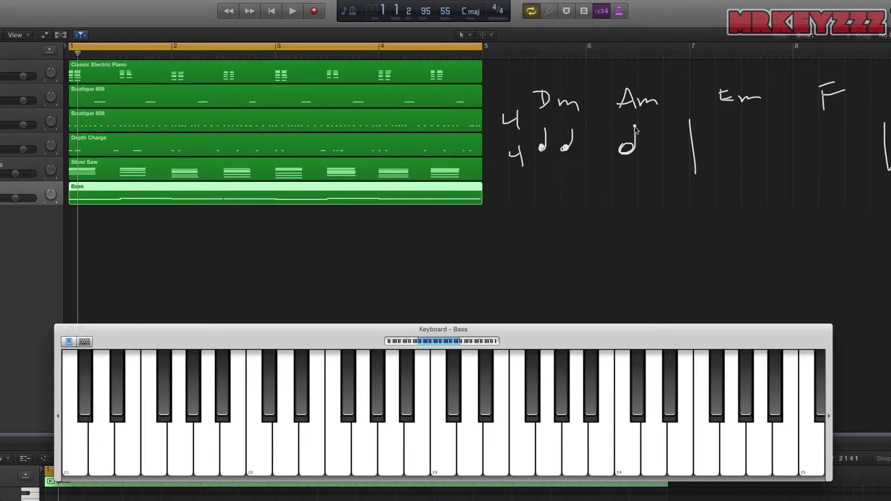
mouse_move(741, 150)
mouse_down()
mouse_move(742, 128)
mouse_move(771, 126)
mouse_up()
click(800, 140)
drag(820, 153, 836, 123)
Step: Delete the Bass region and record bars 1 and 2 anew with the notes D, D, A, E, E and F
key(Delete)
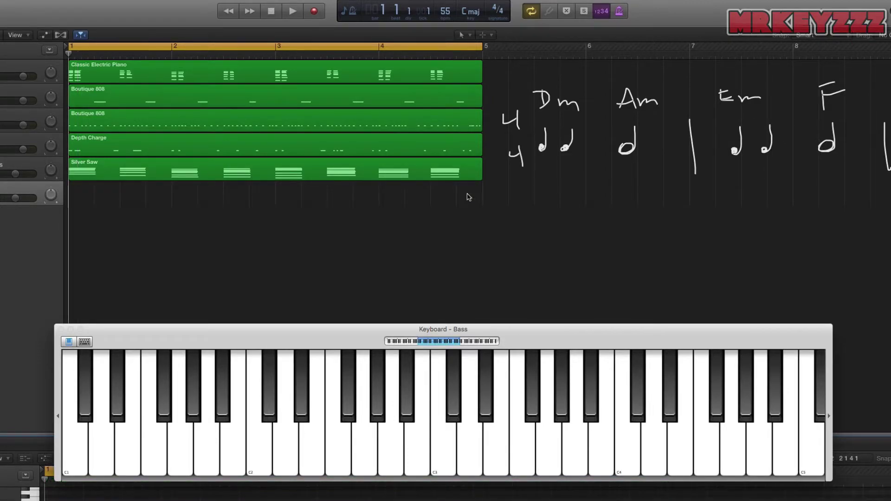
key(r)
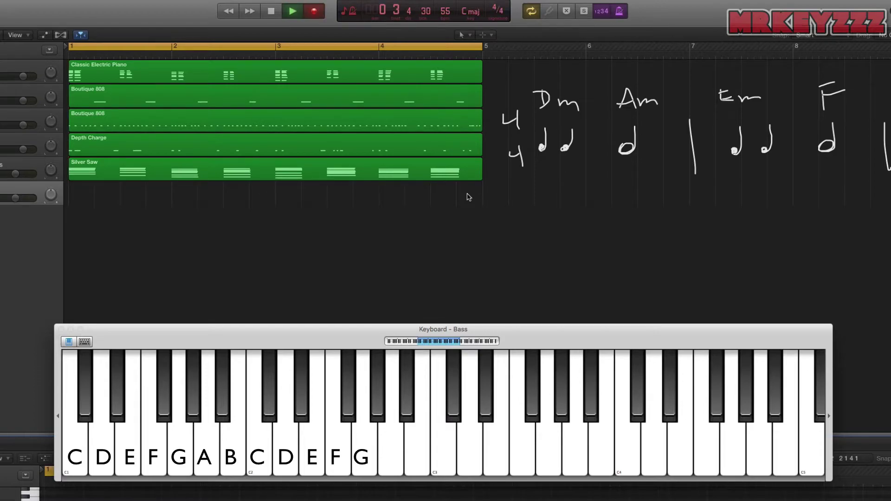
key(s)
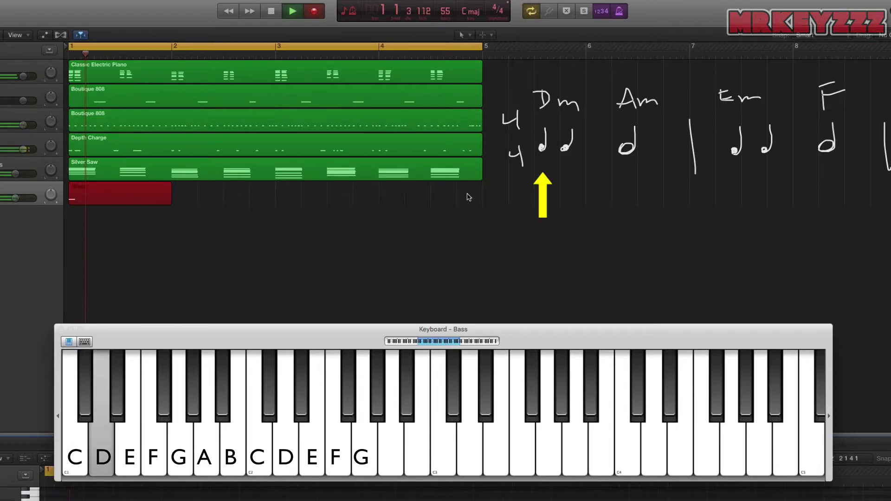
key(s)
key(h)
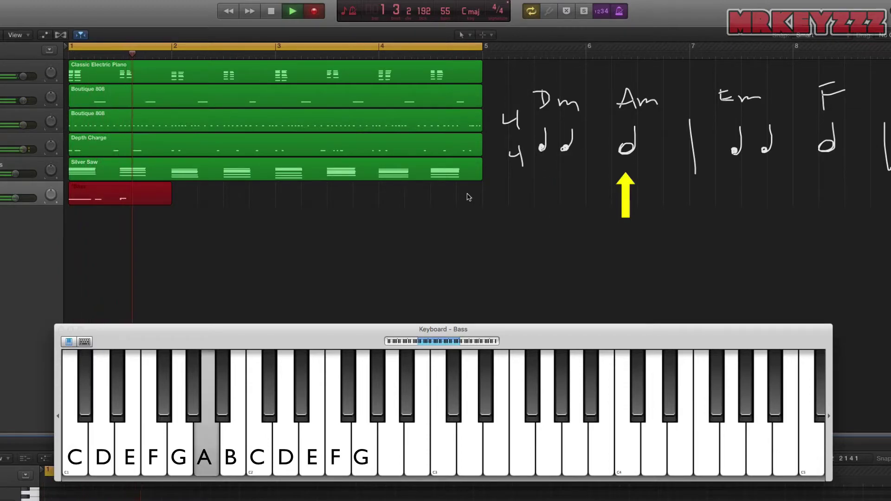
key(d)
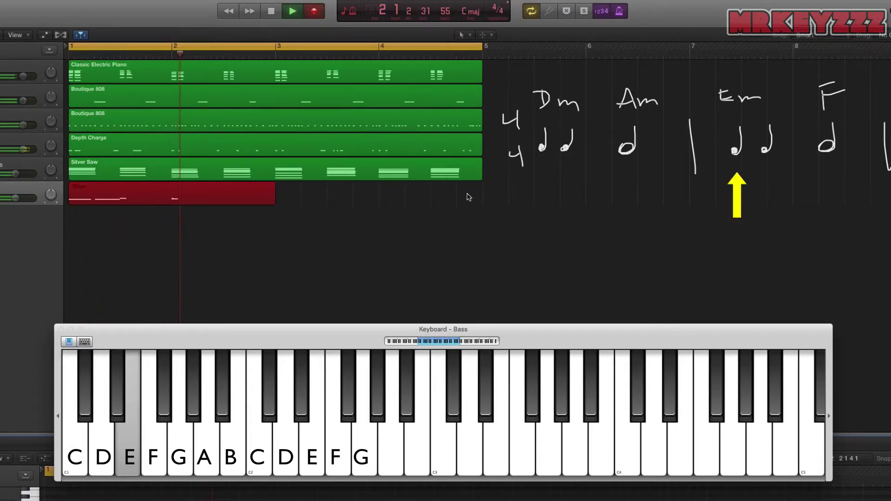
key(d)
key(f)
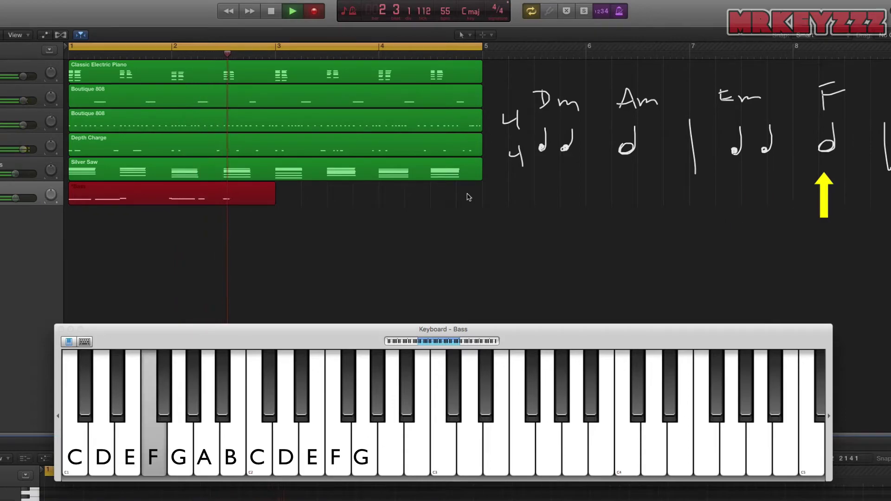
Step: Continue recording the D, D, A, E, E, F bass pattern through bars 3 and 4, and stop the recording
key(s)
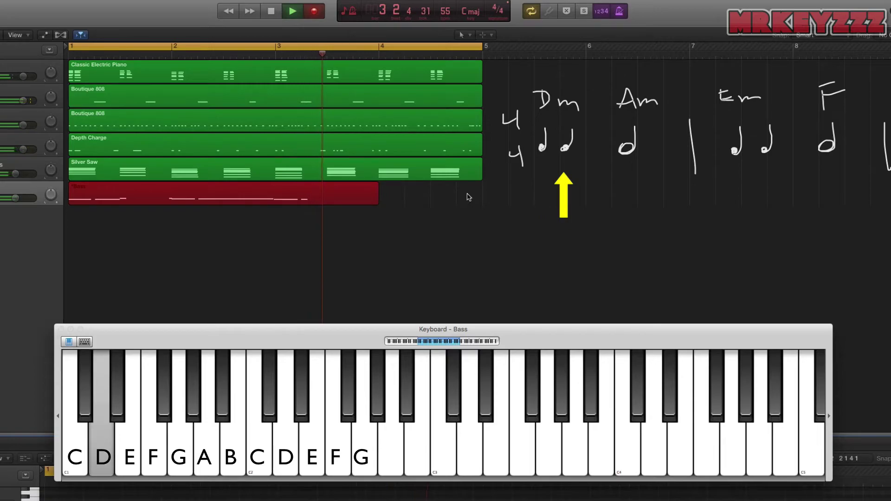
key(h)
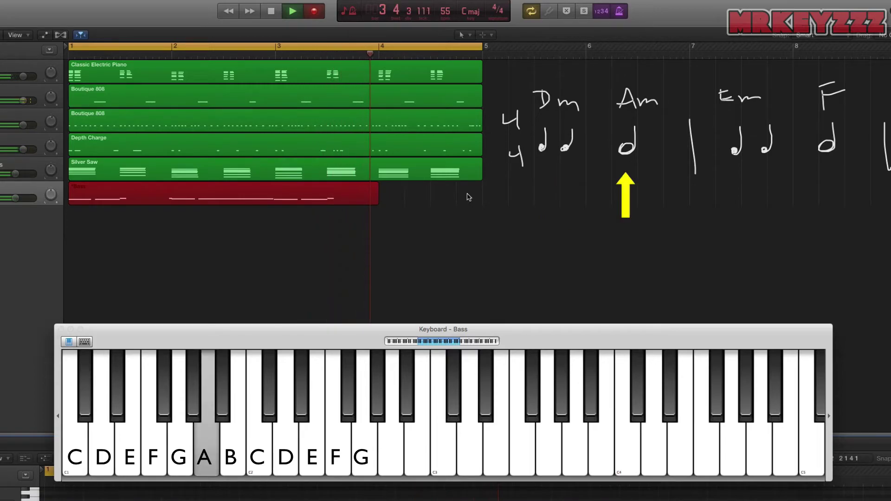
key(d)
key(d)
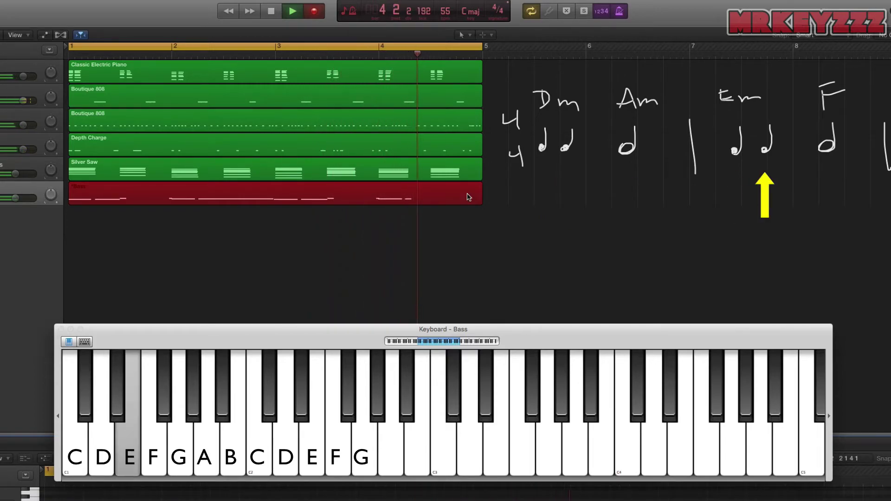
key(f)
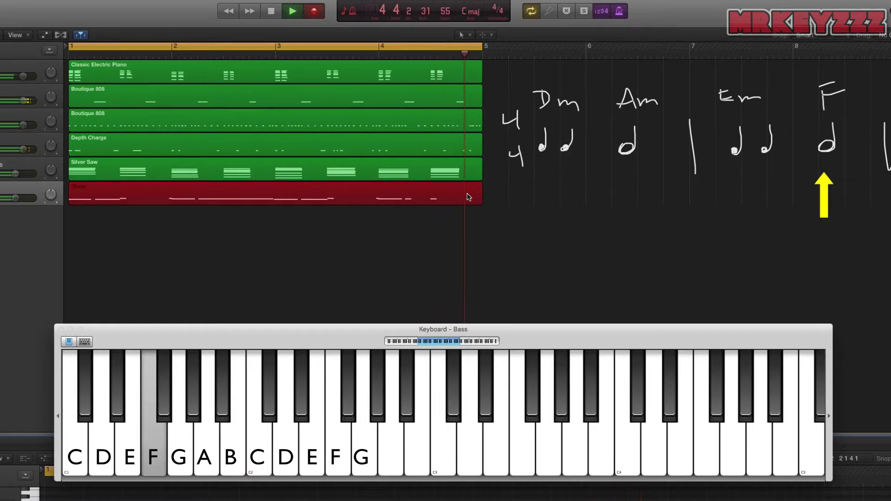
key(s)
key(space)
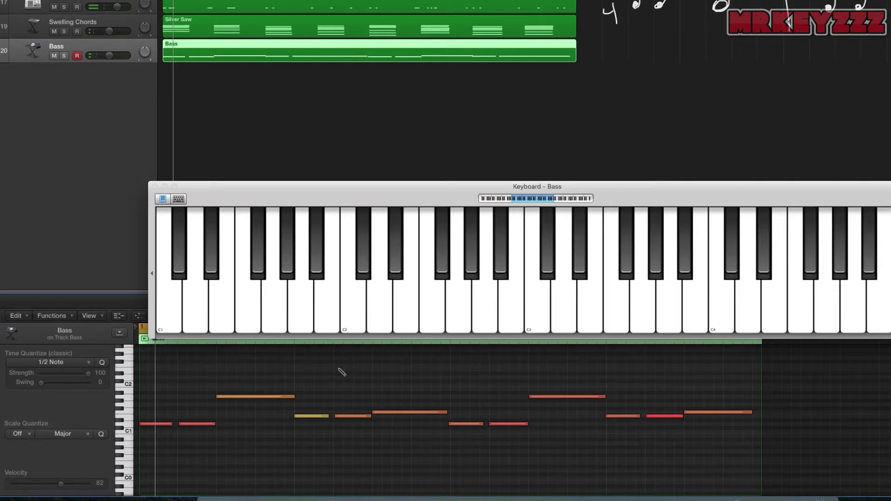
Step: Quantize all notes of the newly recorded Bass region to 1/4 Note
key(super+a)
click(76, 362)
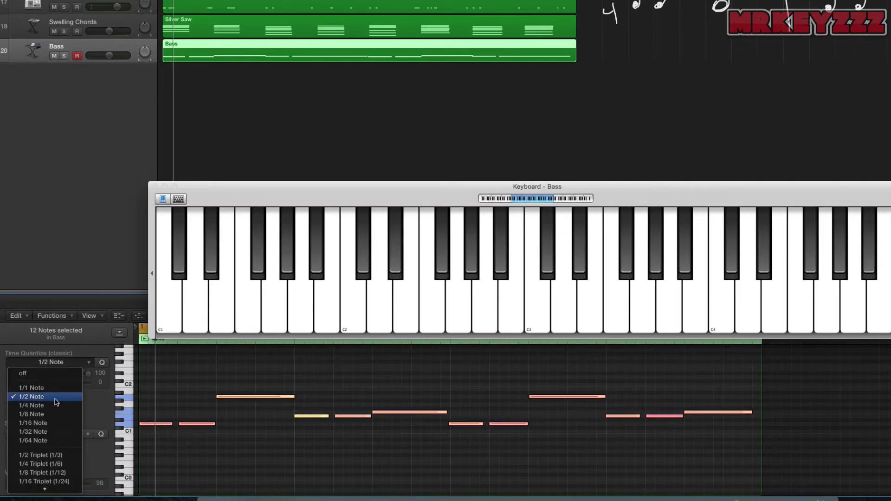
click(76, 403)
click(237, 378)
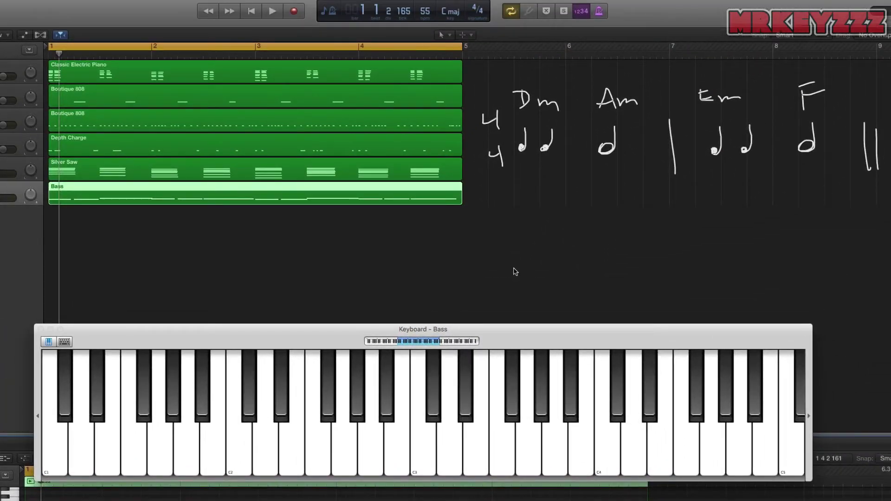
Step: Clear the handwritten chart and start a new one in 4/4 with the chords Dm and Am
key(e)
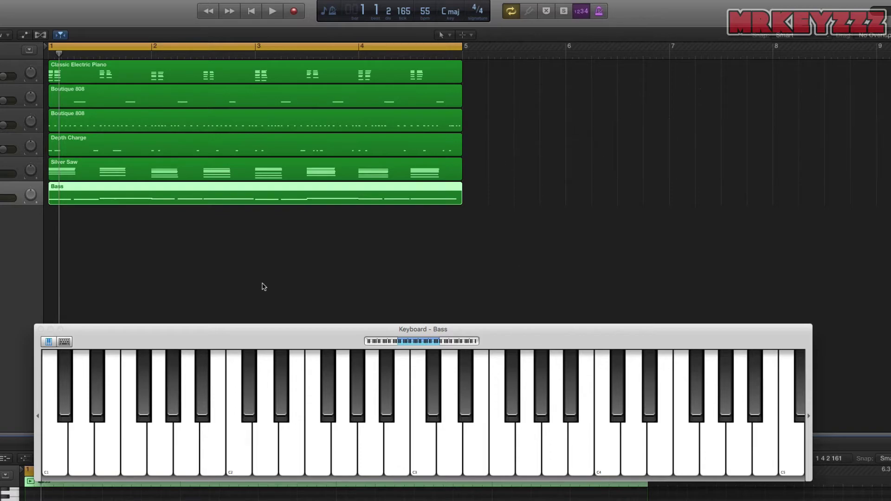
mouse_move(501, 137)
mouse_down()
mouse_move(501, 171)
mouse_move(513, 186)
mouse_up()
mouse_move(534, 121)
mouse_down()
mouse_move(567, 127)
mouse_move(622, 107)
mouse_move(657, 113)
mouse_up()
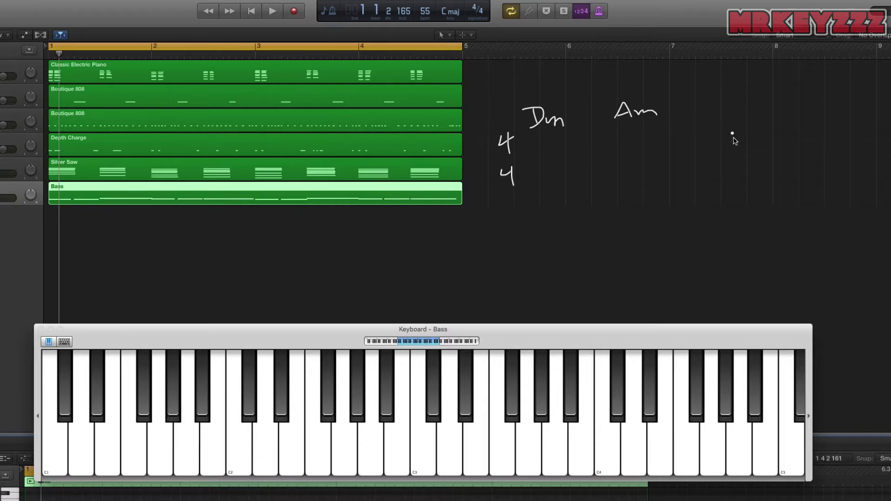
Step: Add a bar line, the chords Em and F, and a closing double bar line to the new chart
drag(705, 128, 720, 202)
drag(723, 111, 766, 120)
drag(817, 103, 817, 126)
mouse_move(812, 103)
mouse_down()
mouse_move(831, 97)
mouse_move(832, 110)
mouse_up()
drag(876, 135, 878, 179)
drag(888, 131, 890, 175)
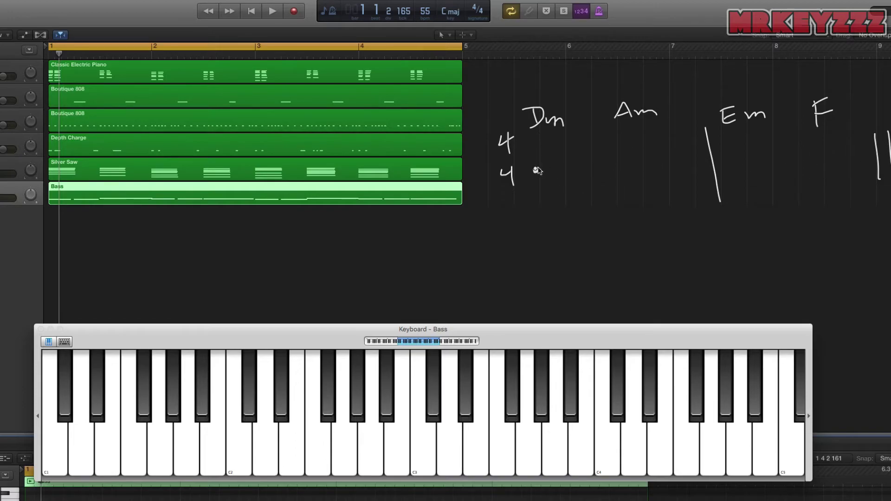
Step: Draw a quarter note and a quarter rest under both Dm and Am, with a tick mark below each beat
mouse_move(538, 171)
mouse_down()
mouse_move(537, 147)
mouse_move(564, 176)
mouse_up()
click(574, 172)
mouse_move(620, 169)
mouse_down()
mouse_move(621, 144)
mouse_move(653, 168)
mouse_up()
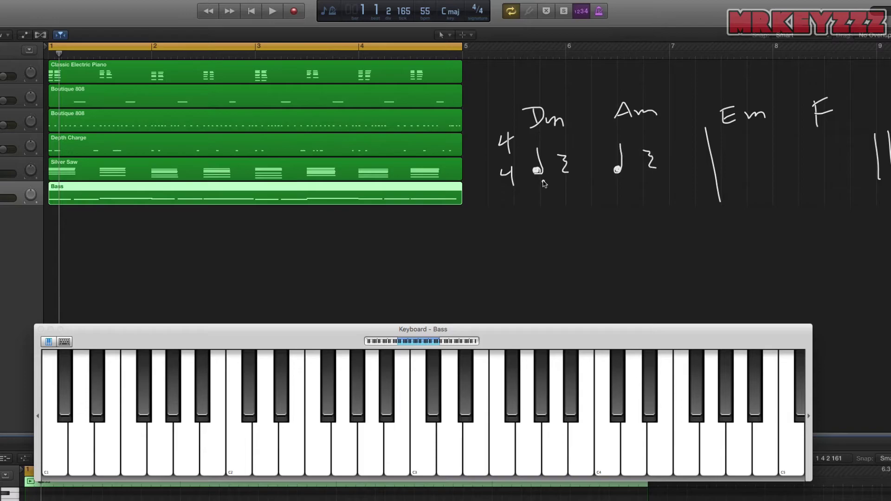
click(569, 166)
mouse_move(542, 194)
mouse_down()
mouse_move(545, 203)
mouse_move(563, 202)
mouse_up()
click(613, 190)
drag(650, 194, 650, 199)
Step: Draw a quarter note and a quarter rest under Em, and a half note under F
click(734, 168)
mouse_move(729, 170)
mouse_down()
mouse_move(736, 137)
mouse_move(755, 166)
mouse_up()
mouse_move(818, 159)
mouse_down()
mouse_move(811, 166)
mouse_move(822, 172)
mouse_move(811, 169)
mouse_move(825, 168)
mouse_move(825, 136)
mouse_up()
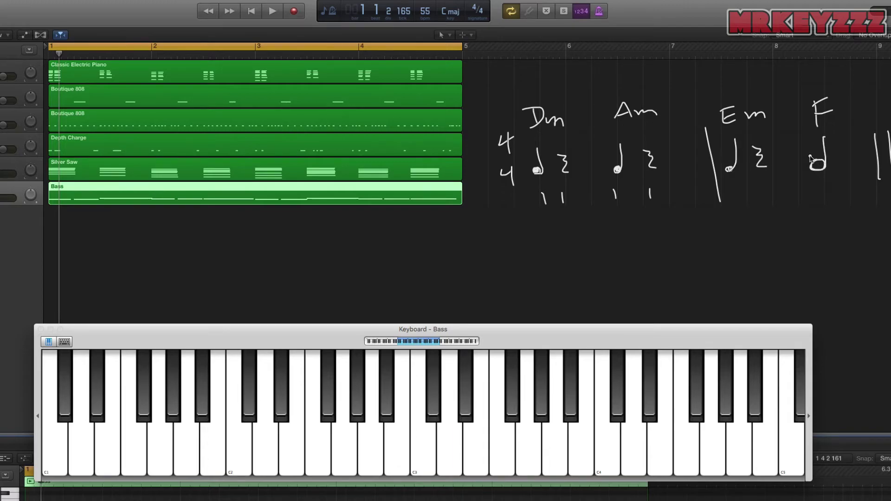
Step: Replace the Bass region with a recording of quarter notes D, A and E and a half-note F, and select all its notes
key(Delete)
key(space)
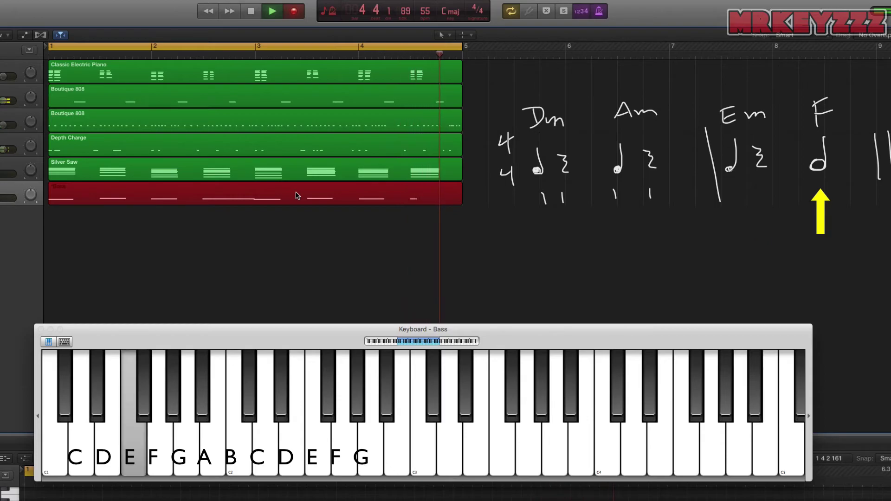
key(space)
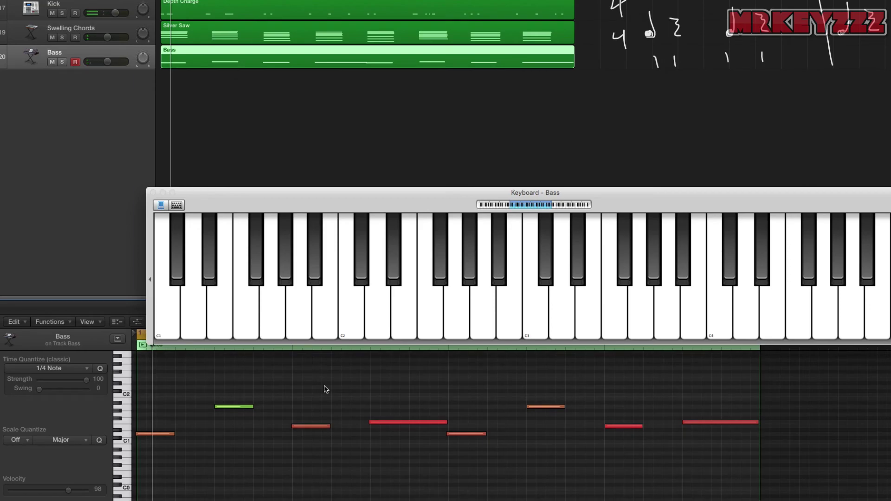
key(super+a)
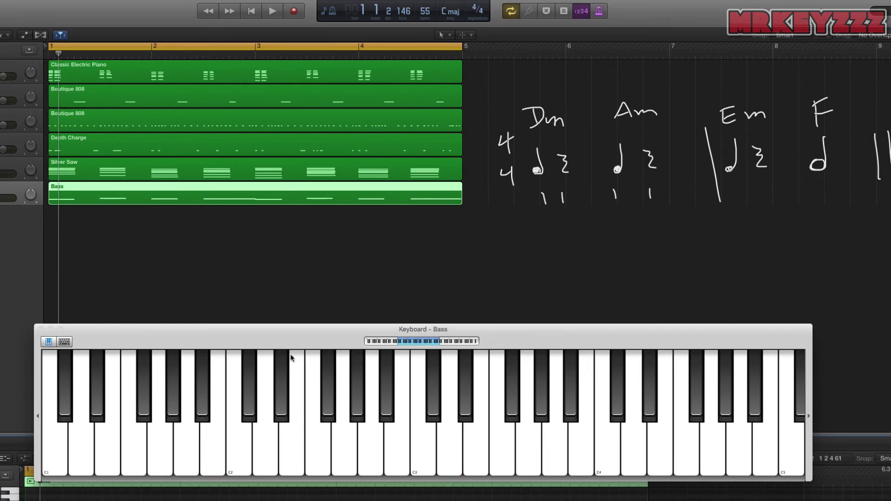
Step: Play back the loop with the new bass part and return the playhead to the start
key(space)
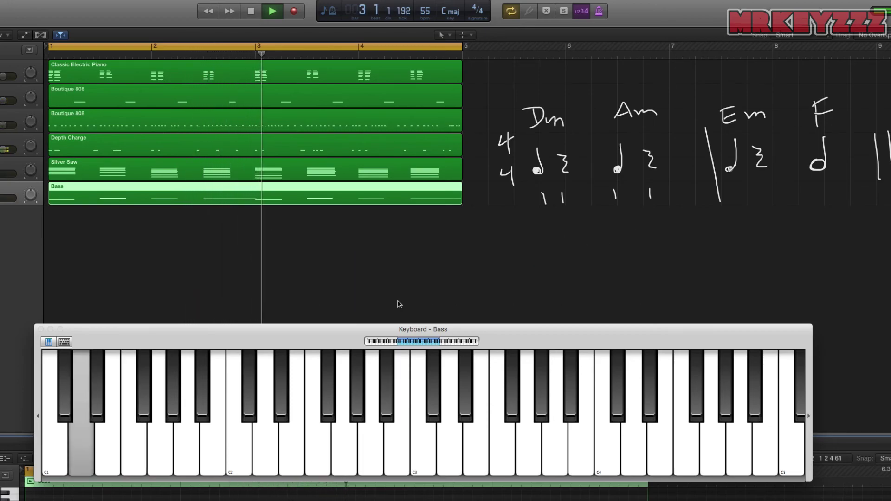
key(space)
key(Return)
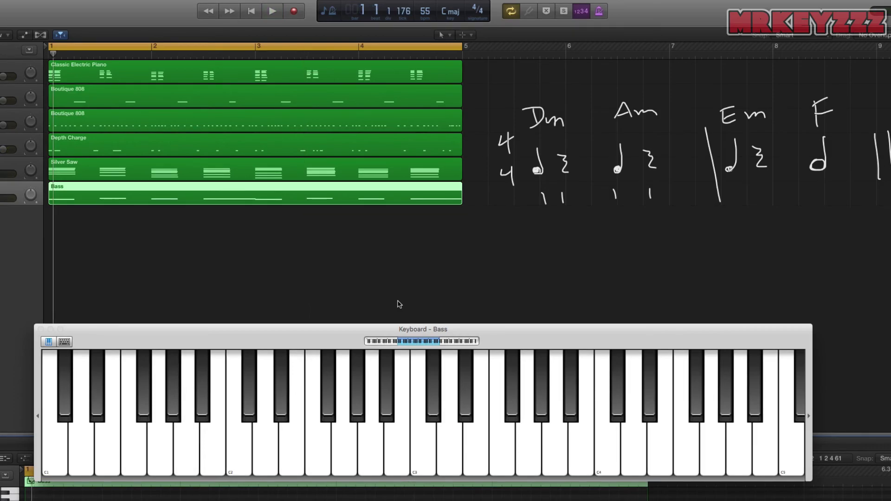